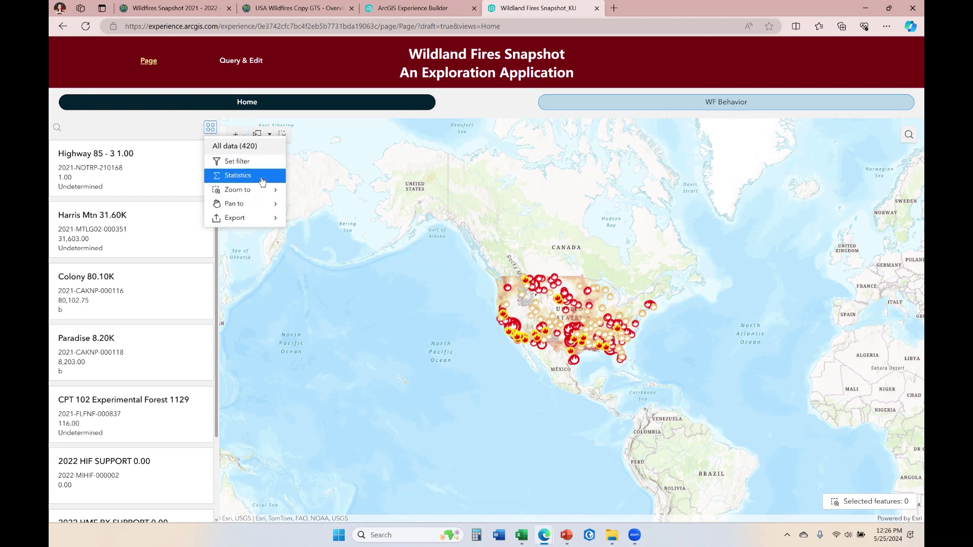
Reveal the Export submenu in the preview list's Actions menu to see JSON, CSV and GeoJSON.
mouse_move(253, 219)
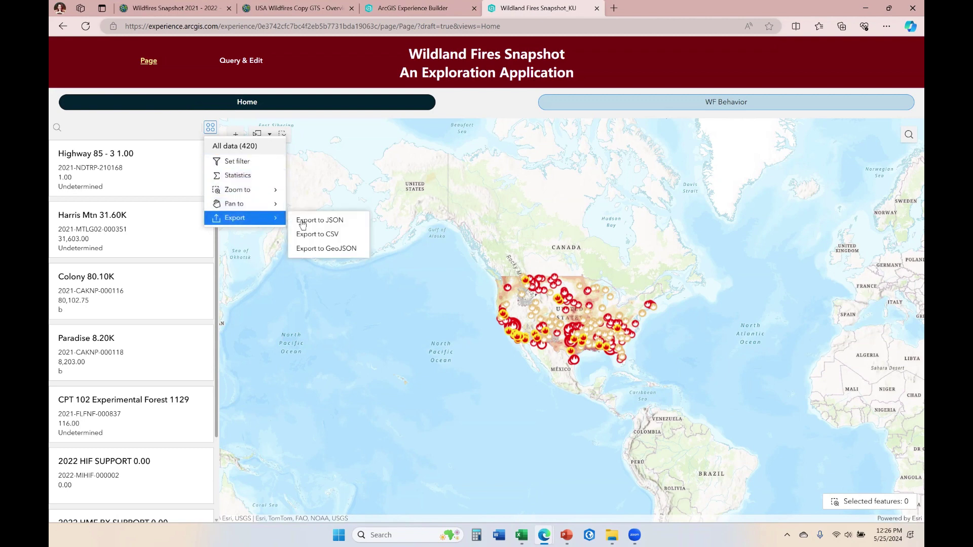
Review the list's Daily Acres statistics (330 values, average 1,265.274), then close the Statistics panel.
left_click(256, 176)
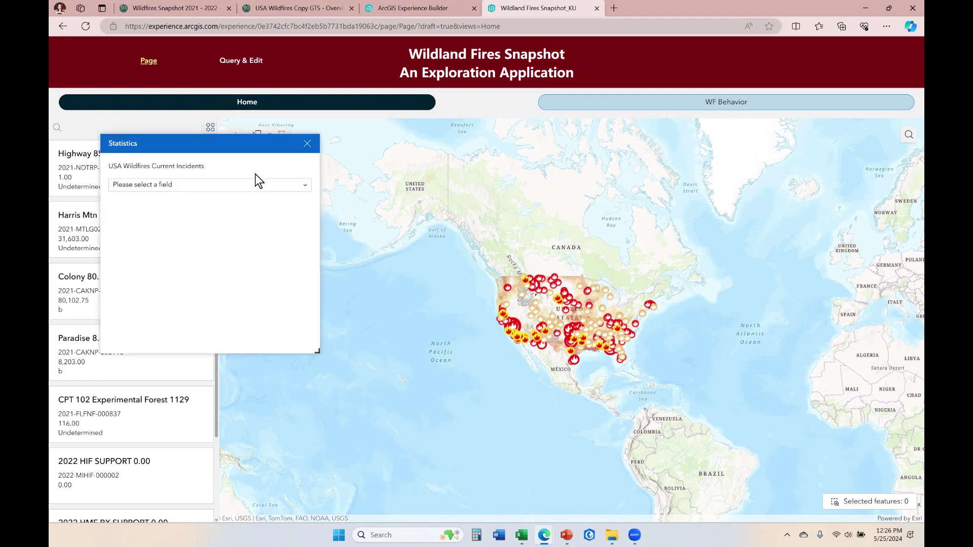
left_click(303, 185)
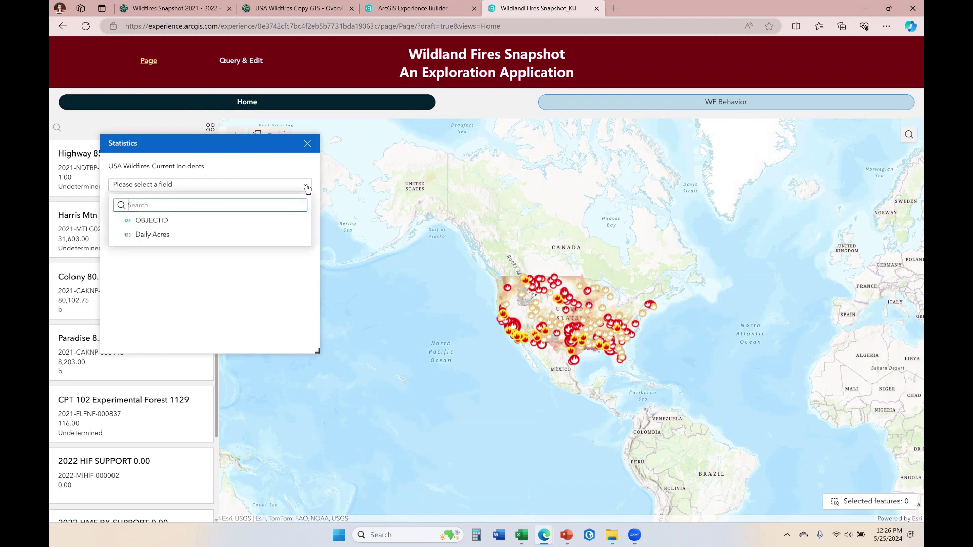
left_click(174, 236)
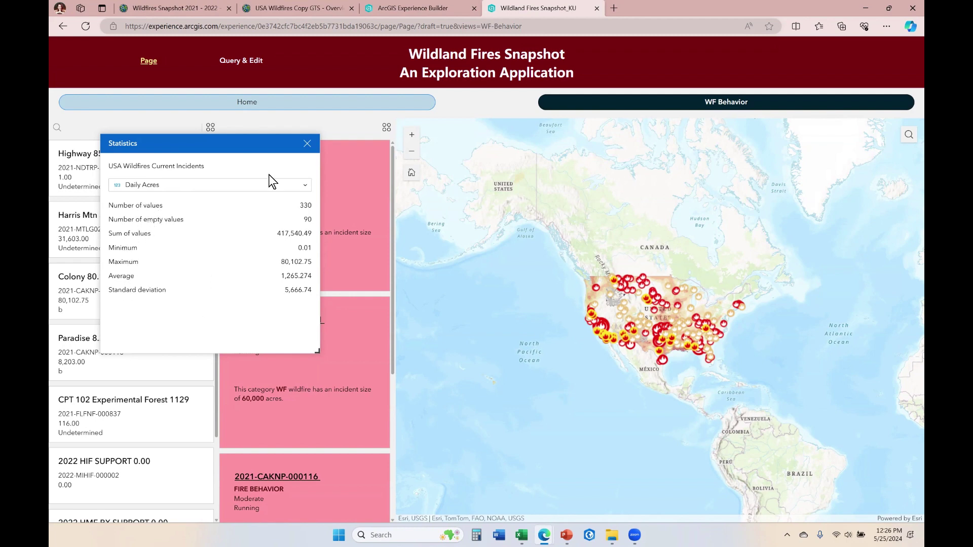
left_click(305, 186)
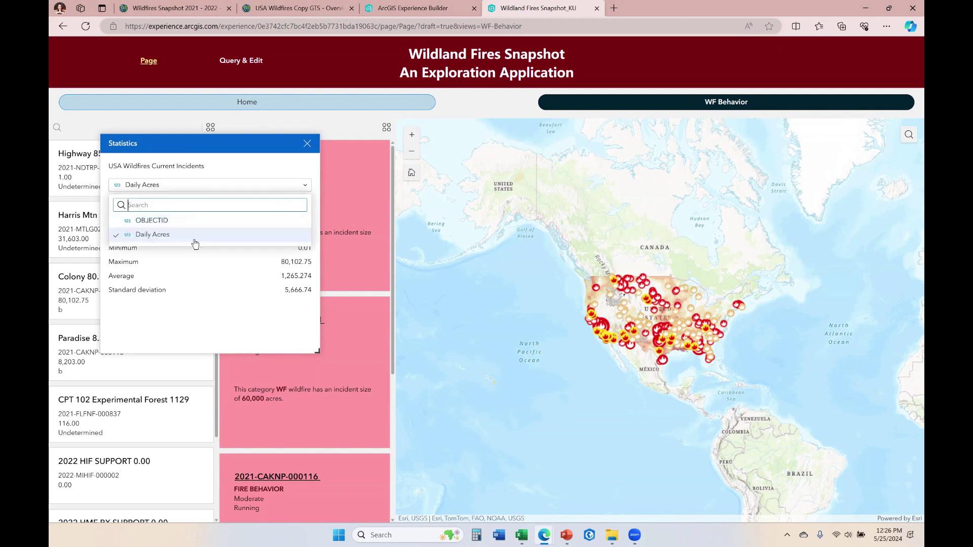
left_click(221, 329)
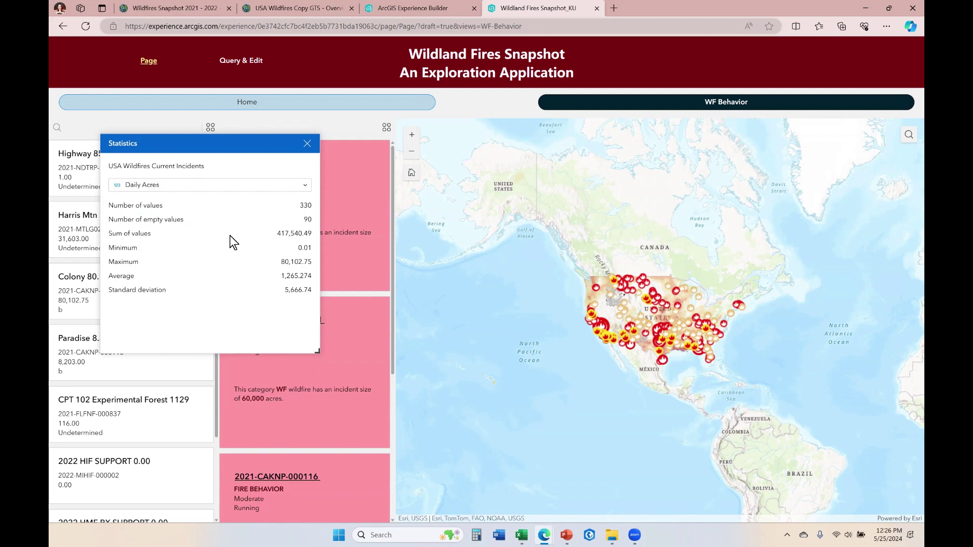
left_click(307, 144)
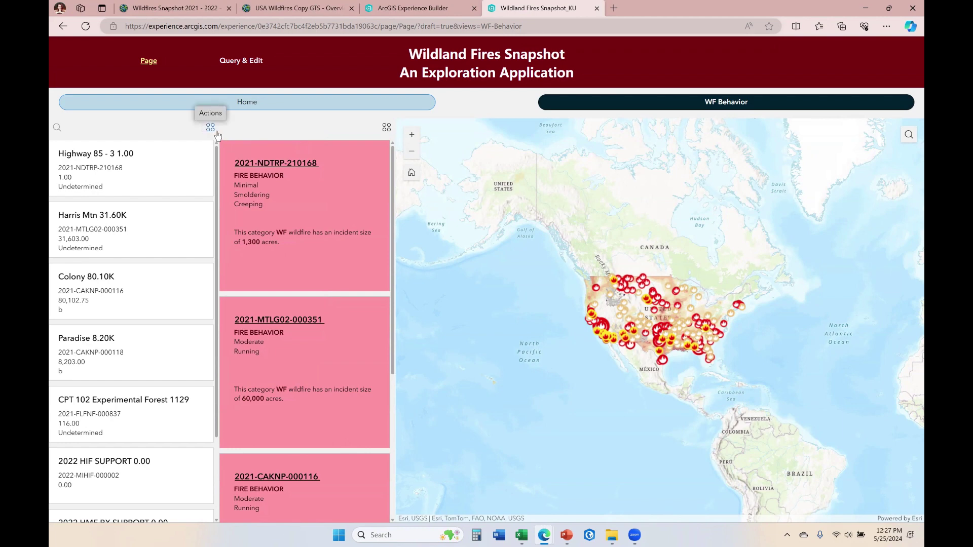
Select List 2 on the builder canvas and show its Action settings.
left_click(430, 8)
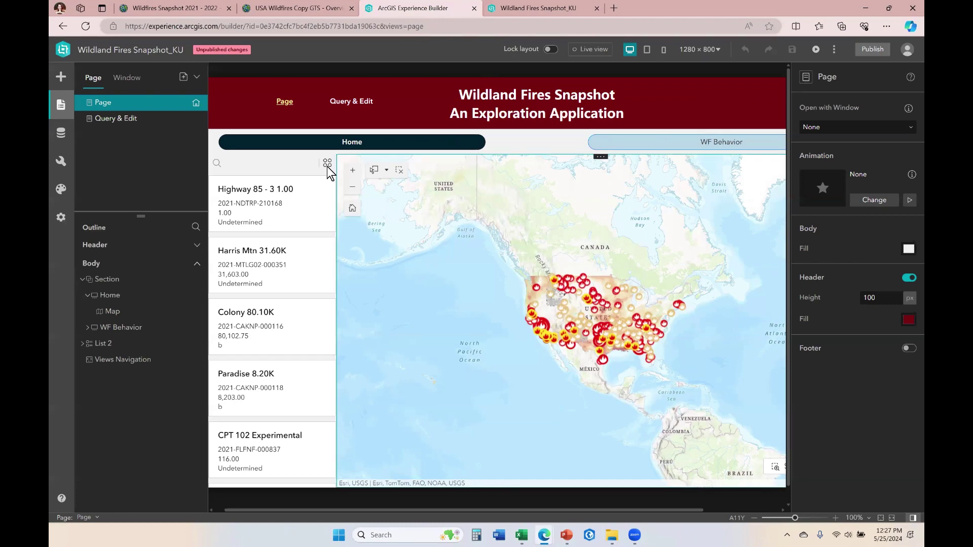
left_click(268, 165)
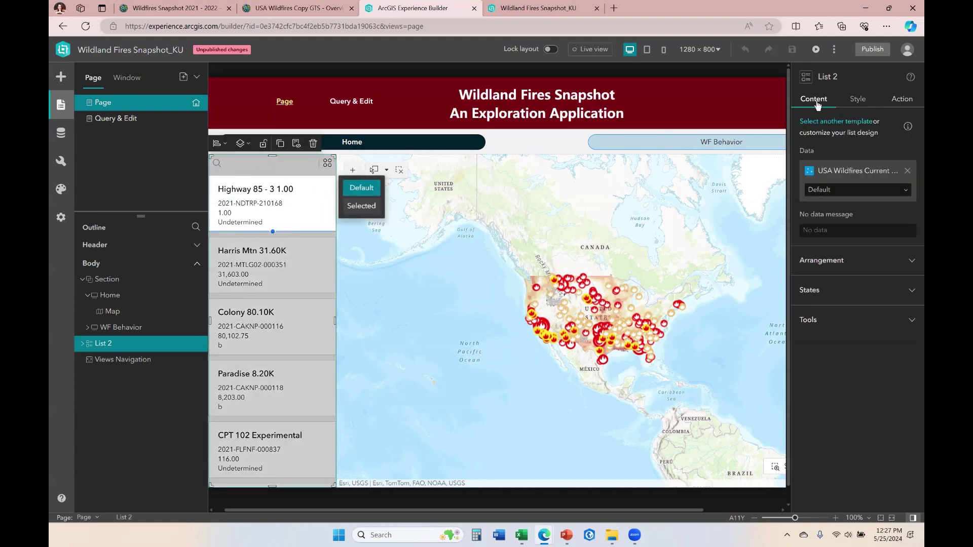
left_click(905, 101)
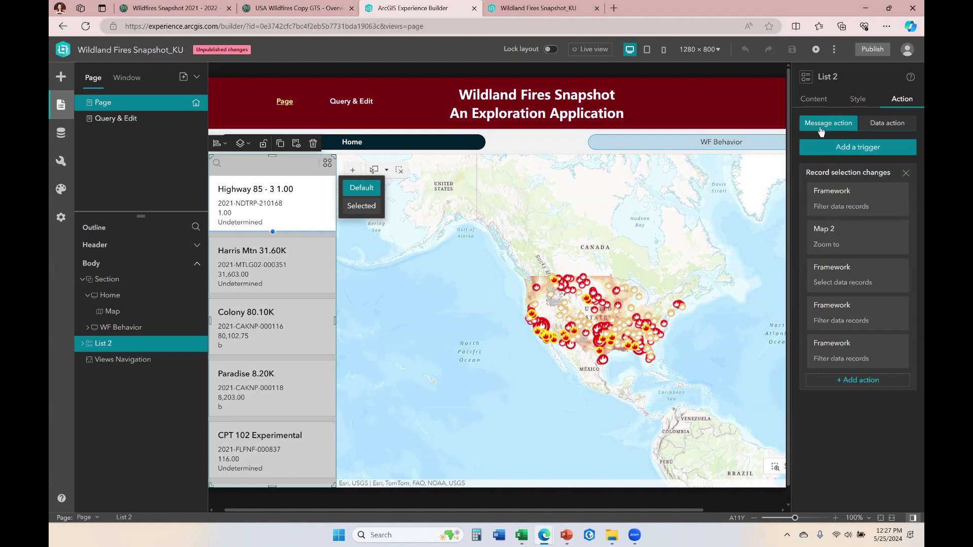
Remove Pan to, Show on map and Zoom to from List 2's data actions.
left_click(899, 127)
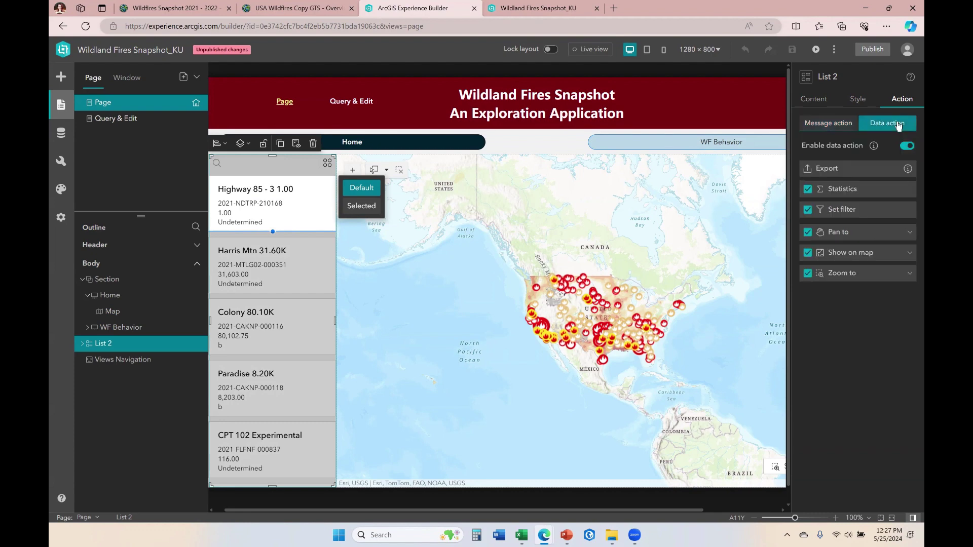
left_click(908, 150)
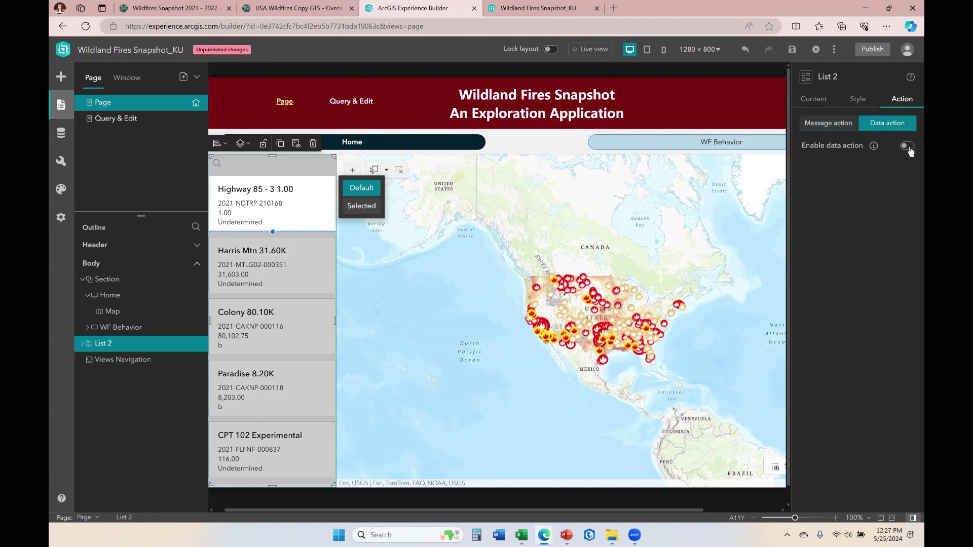
left_click(908, 148)
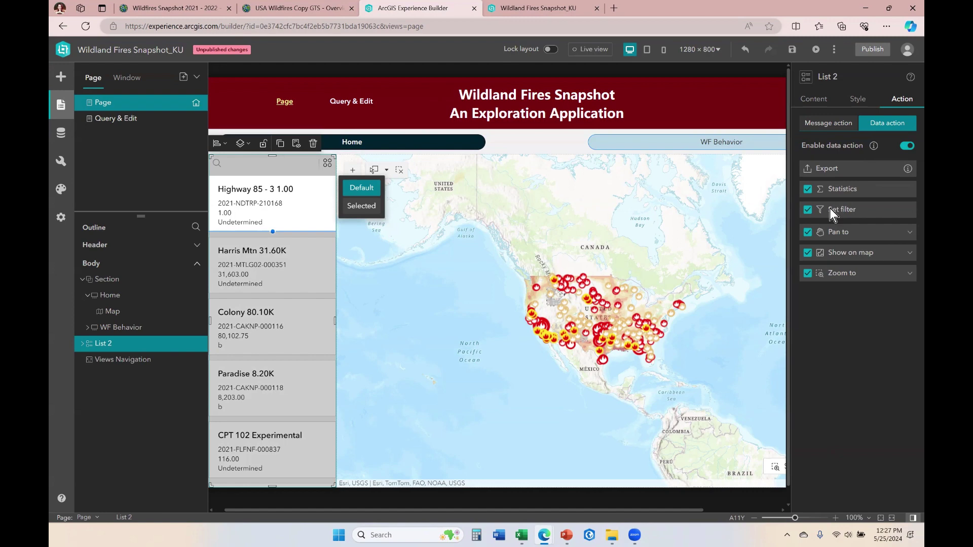
left_click(808, 253)
left_click(808, 232)
left_click(807, 274)
left_click(839, 125)
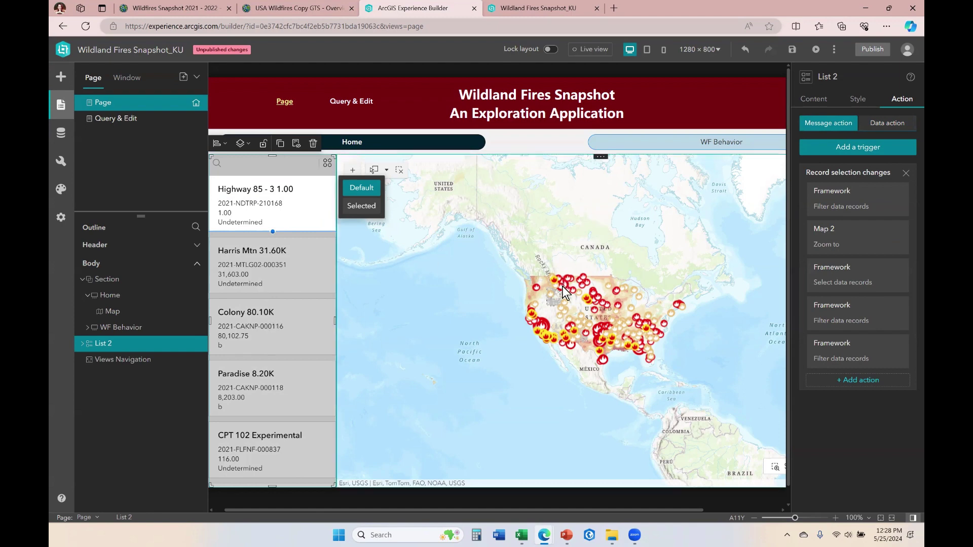
Recheck List 2's data actions, confirming only Statistics and Set filter remain enabled.
left_click(885, 125)
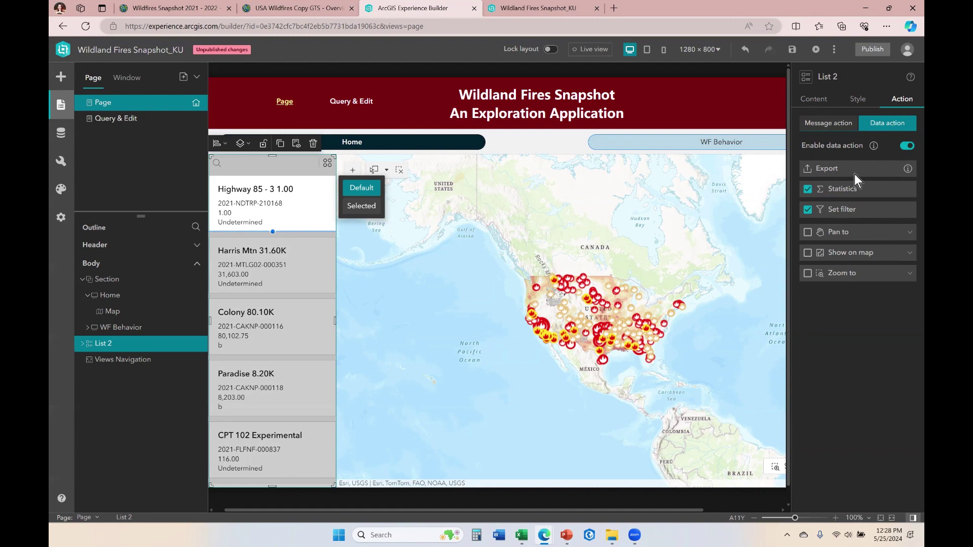
Enable 'Allow others to export to different formats' on the USA Wildfires Copy GTS layer and save.
left_click(306, 8)
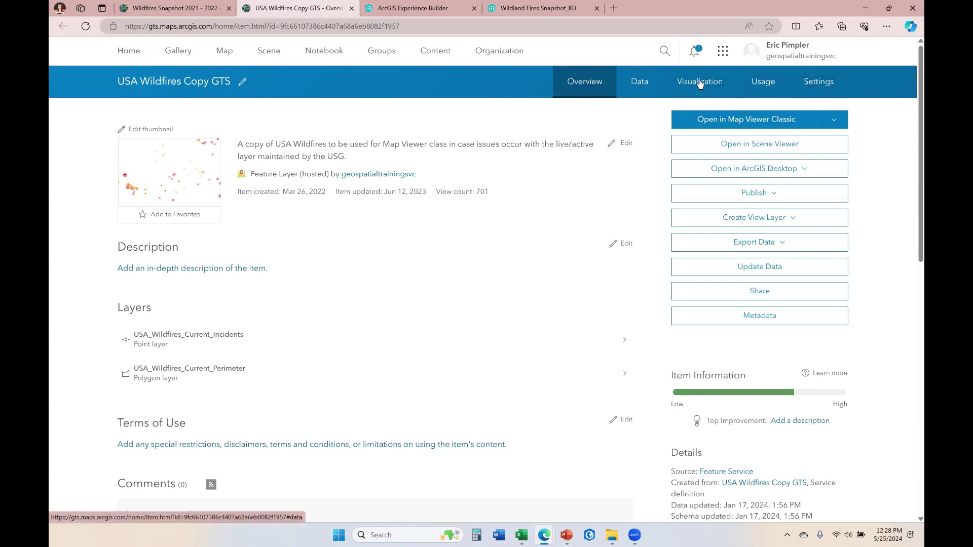
left_click(823, 88)
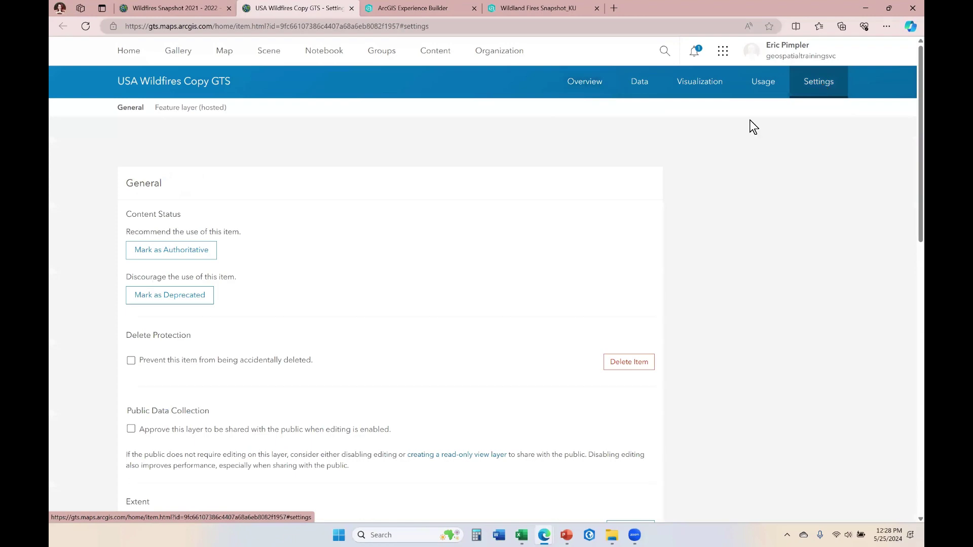
scroll(411, 256, "down", 10)
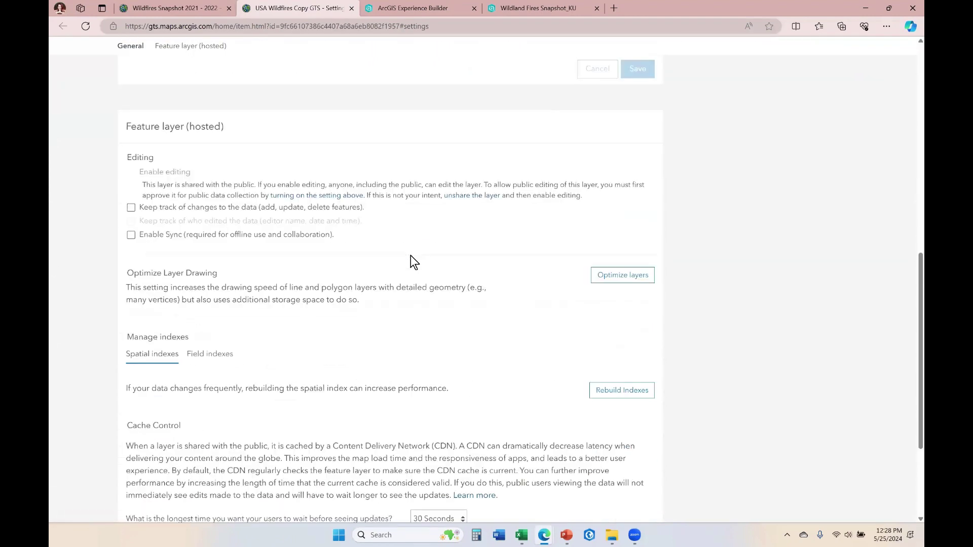
scroll(410, 255, "down", 3)
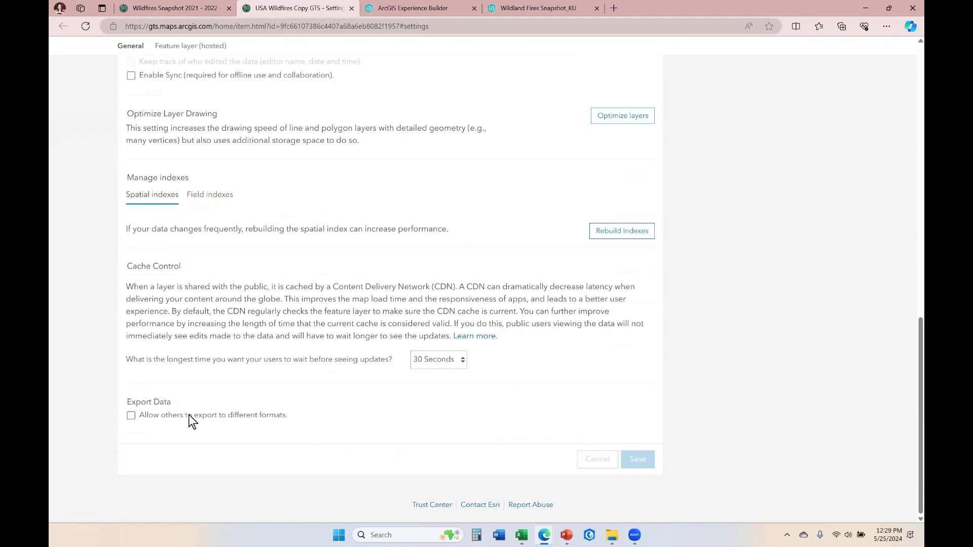
left_click(131, 416)
left_click(639, 460)
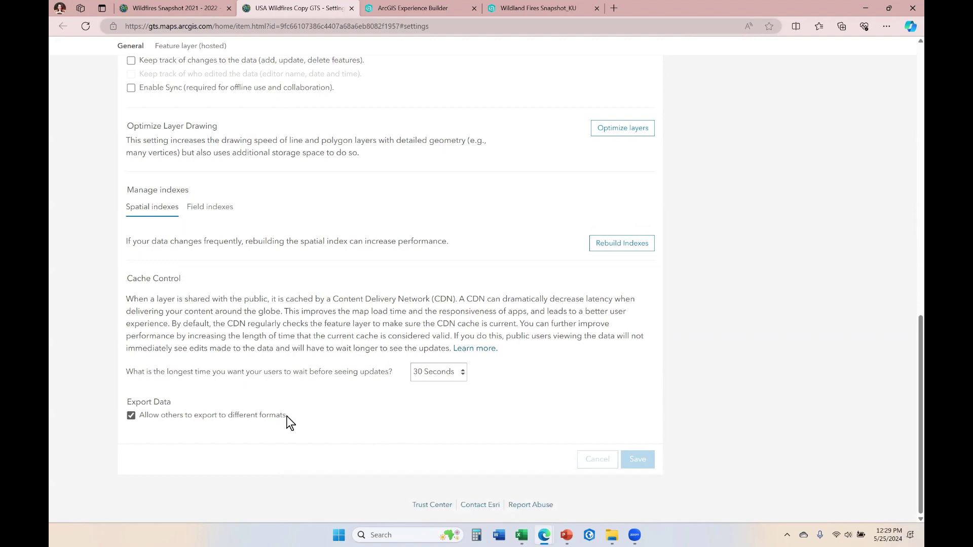
Save the app in the builder with Ctrl+S and open a fresh preview.
left_click(542, 8)
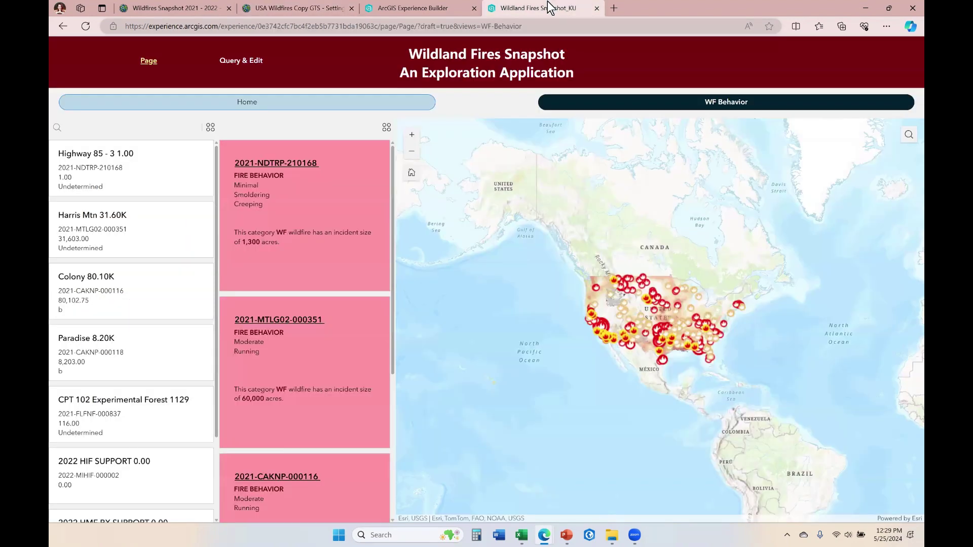
key("ctrl+shift+Tab")
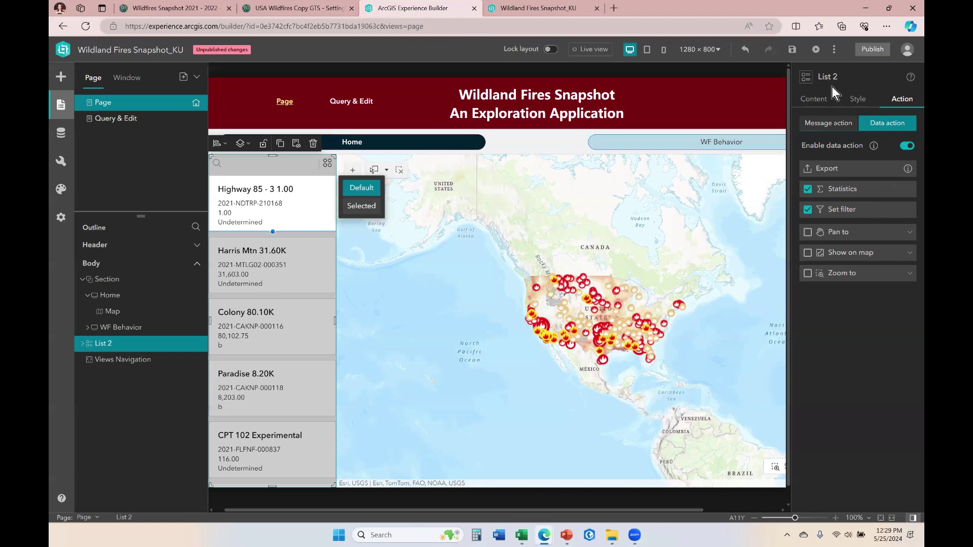
key("ctrl+s")
left_click(819, 54)
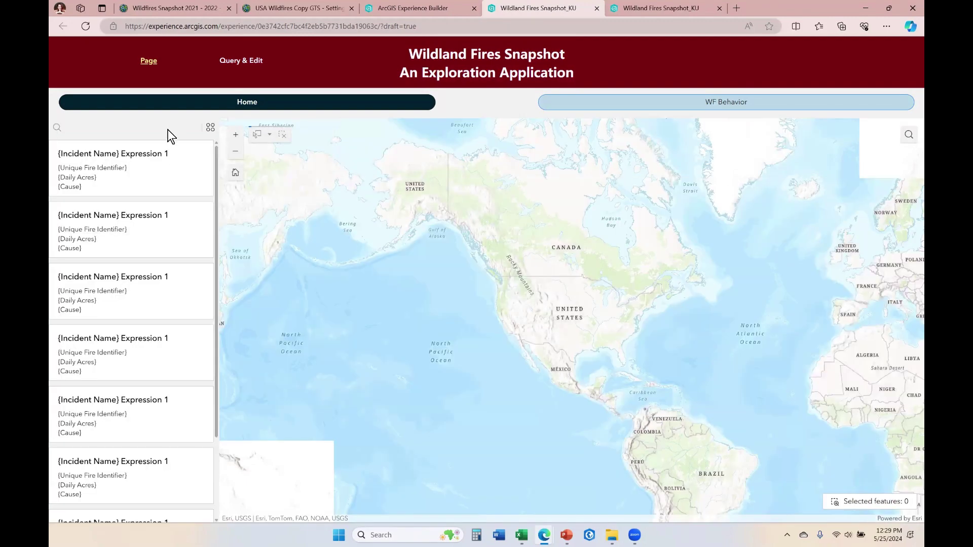
Confirm the preview list's Actions offer only Set filter, Statistics and Export, then return to the builder.
left_click(211, 127)
left_click(253, 189)
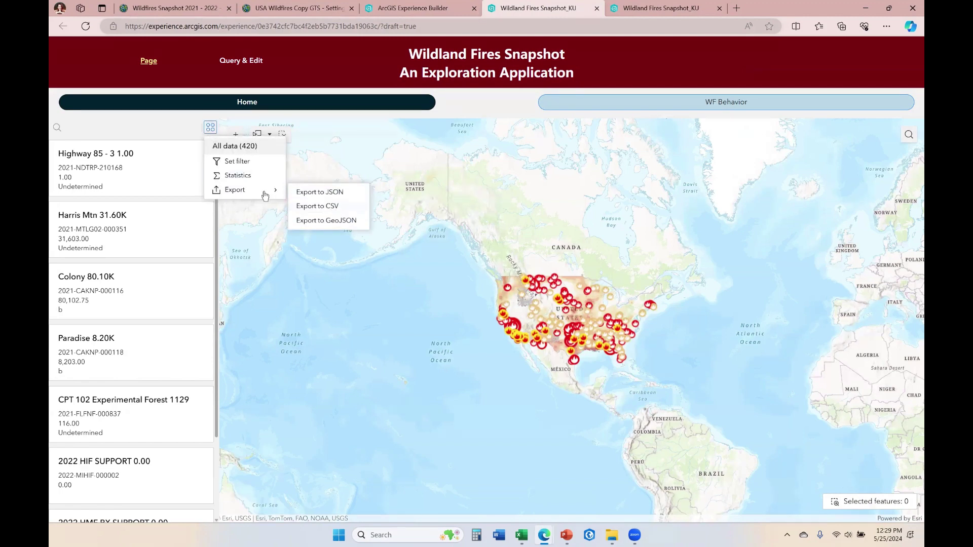
left_click(241, 162)
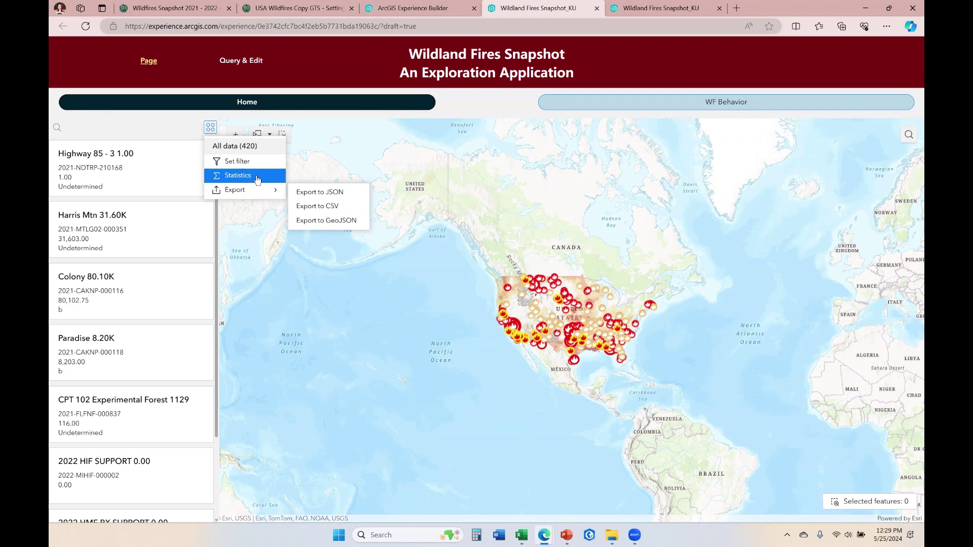
left_click(378, 7)
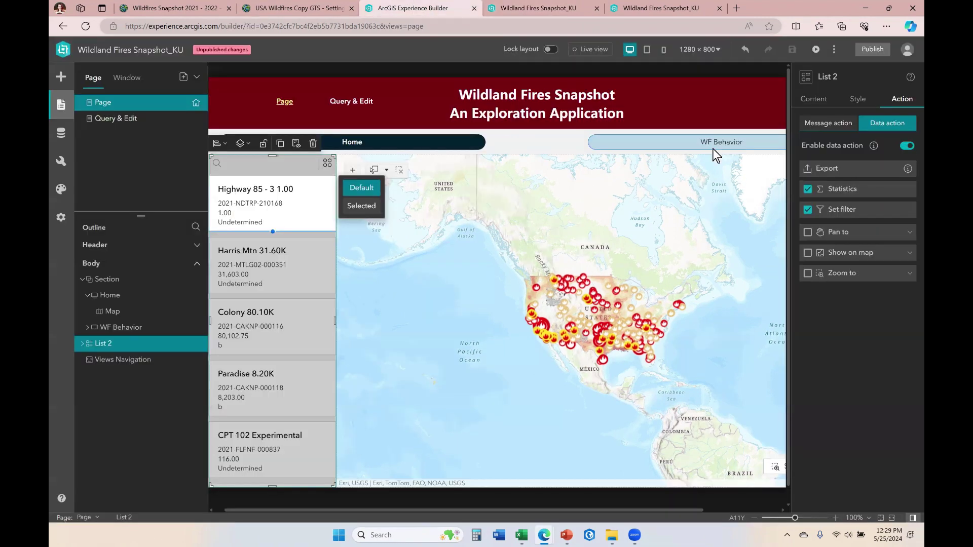